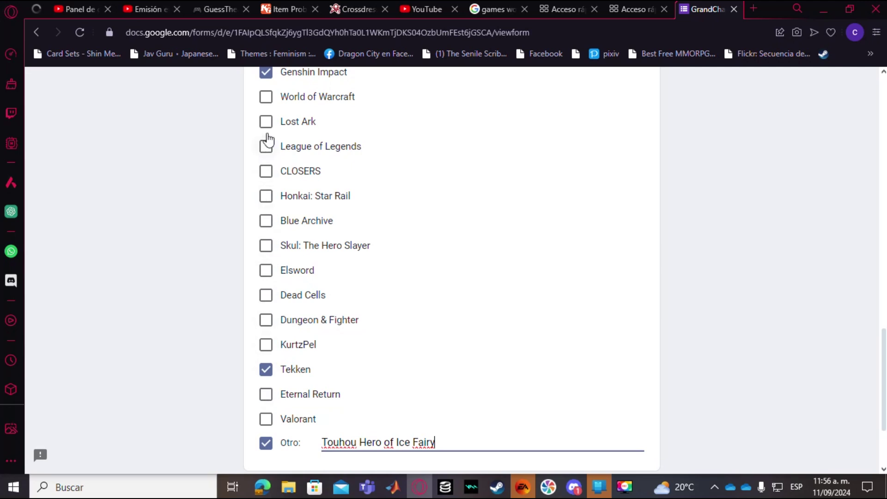
# - Check the selected other games and continue to the next section of the survey
pyautogui.scroll(3, 335, 214)
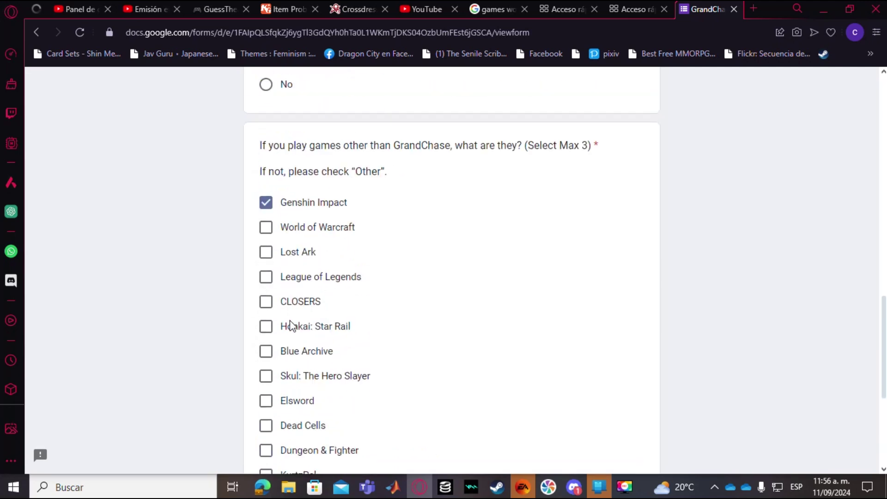
pyautogui.scroll(-6, 290, 324)
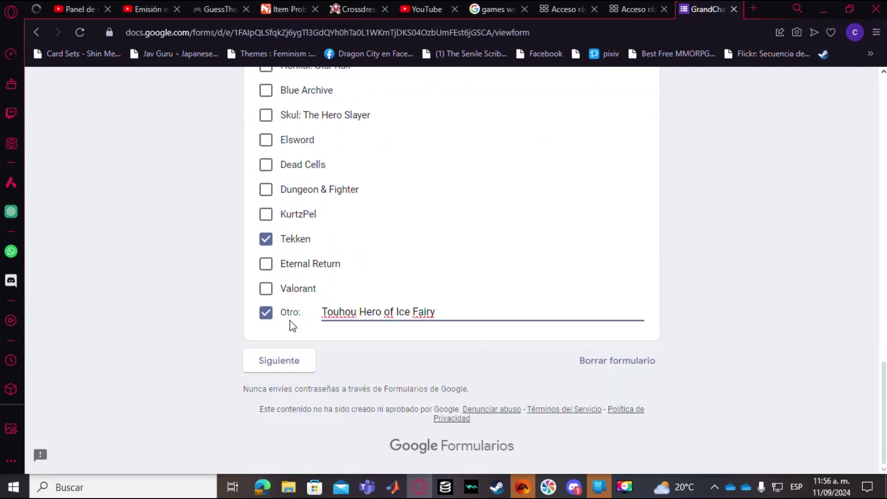
pyautogui.click(293, 372)
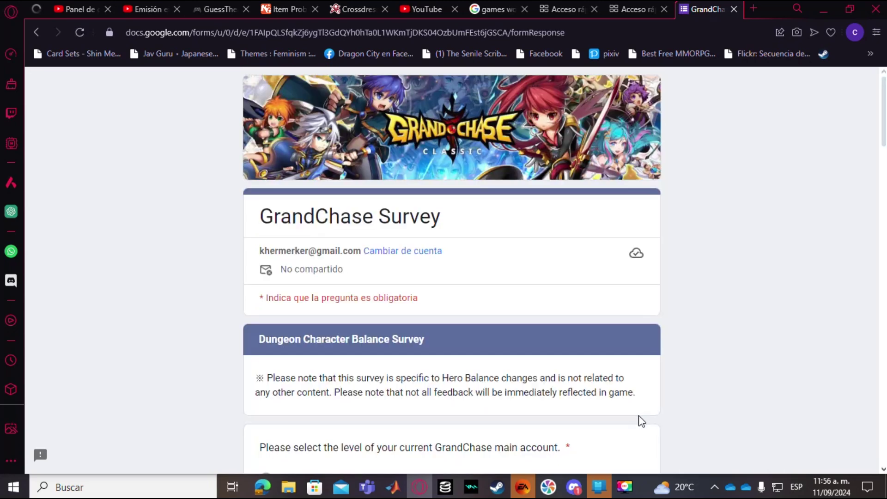
# - Set the main account level answer to 85 [Chase Level 100 - 300]
pyautogui.scroll(-4, 450, 372)
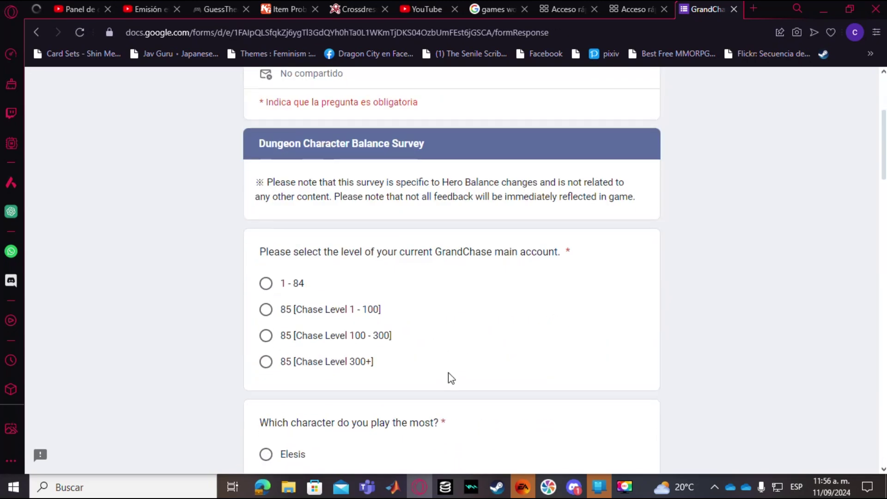
pyautogui.scroll(-3, 448, 378)
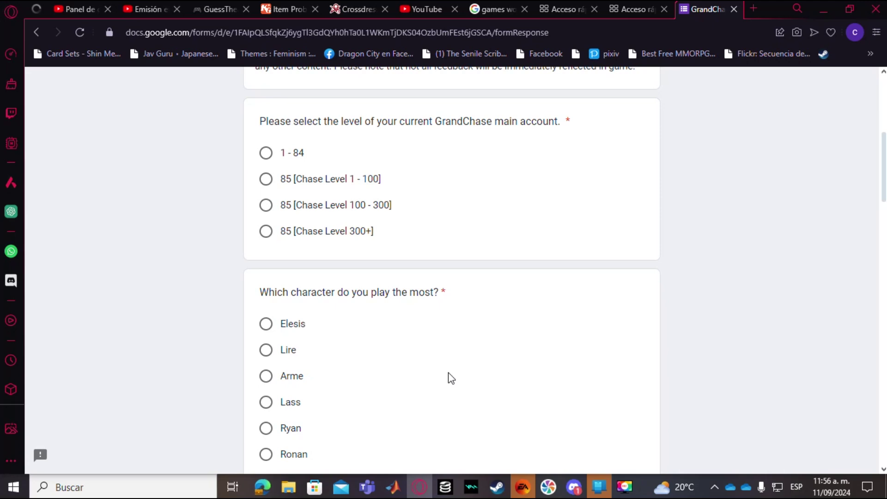
pyautogui.click(268, 233)
pyautogui.click(267, 206)
pyautogui.scroll(4, 406, 316)
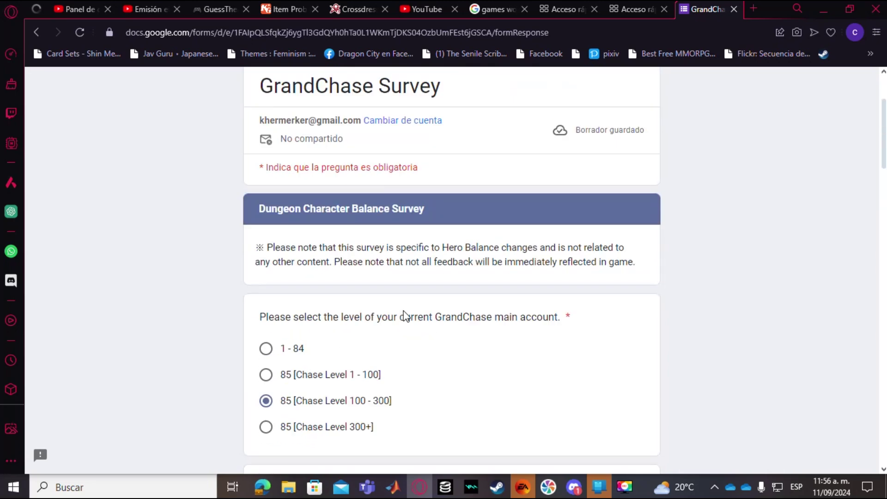
# - Choose Mari as the most played character
pyautogui.scroll(-5, 373, 371)
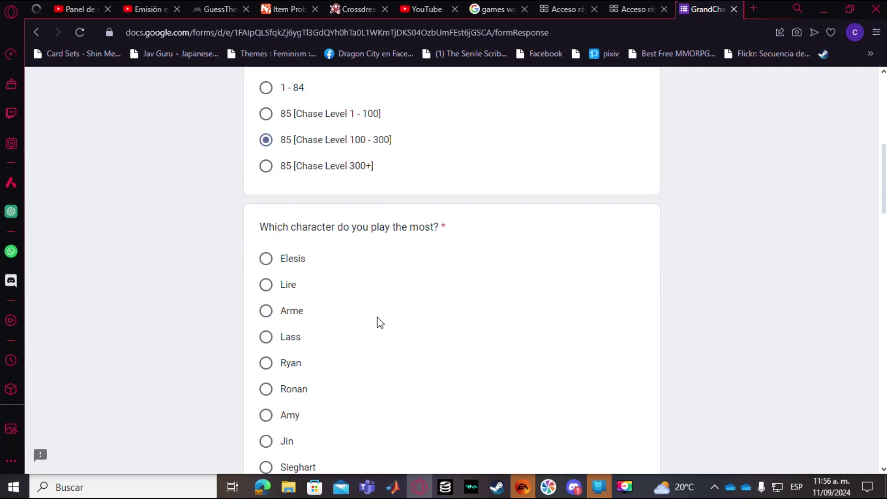
pyautogui.scroll(-1, 380, 322)
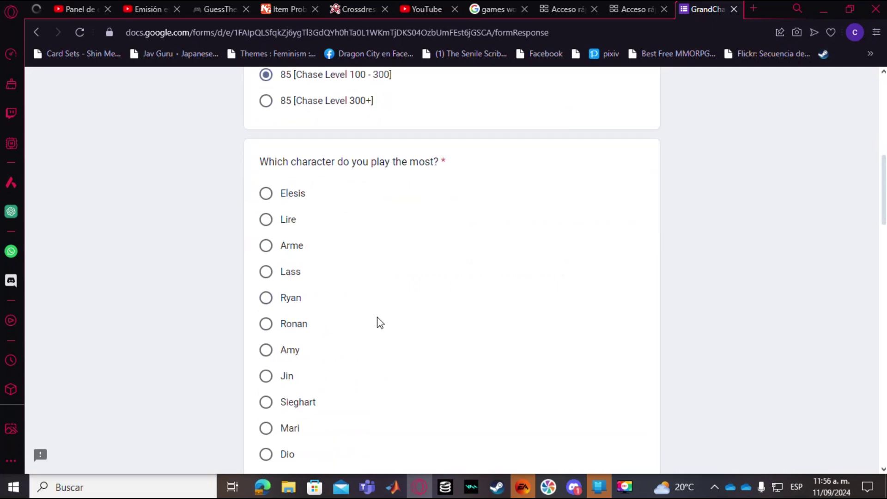
pyautogui.scroll(-5, 340, 308)
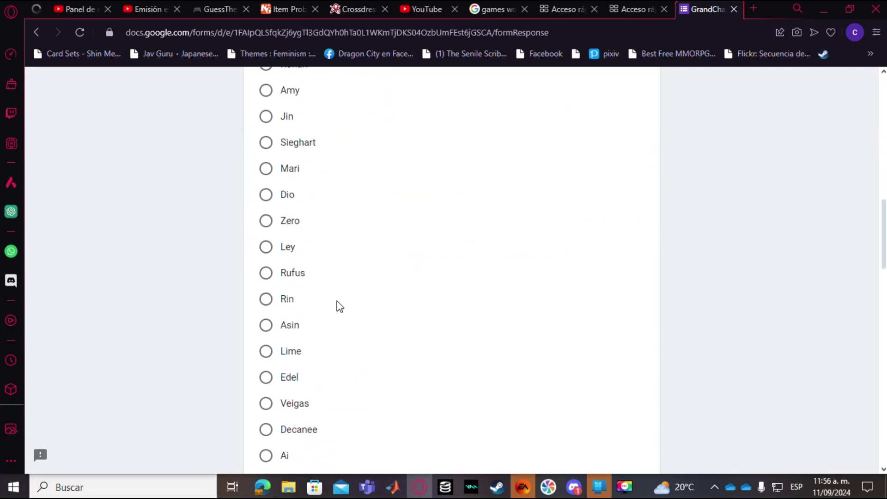
pyautogui.scroll(1, 280, 292)
pyautogui.scroll(-3, 280, 291)
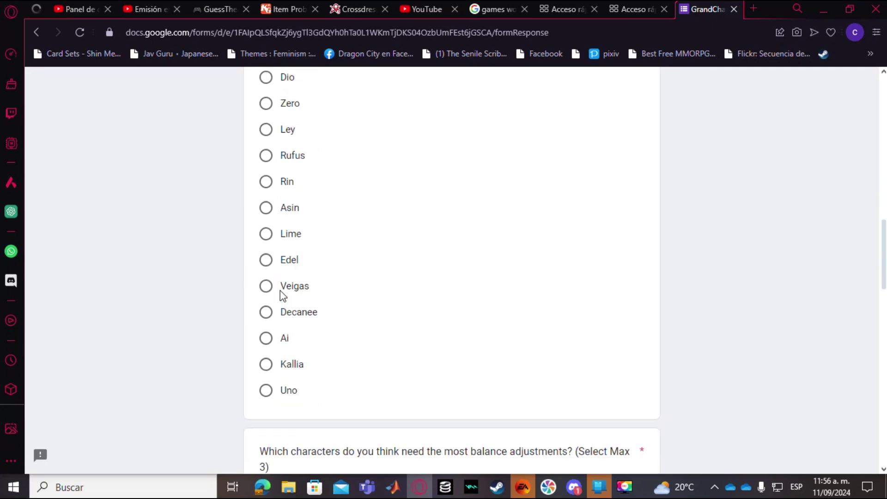
pyautogui.scroll(2, 281, 294)
pyautogui.click(267, 169)
# - Review the account level answer and the full list of characters in the most-played question
pyautogui.scroll(5, 480, 320)
pyautogui.scroll(2, 480, 320)
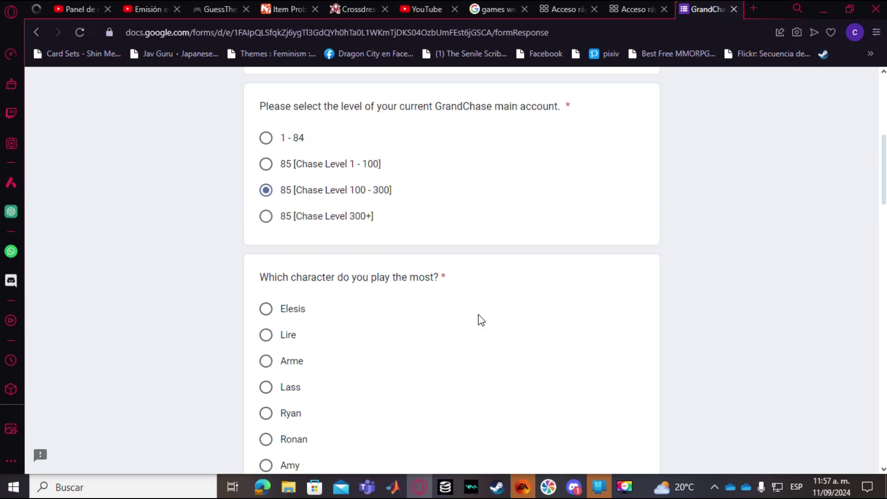
pyautogui.scroll(-4, 481, 317)
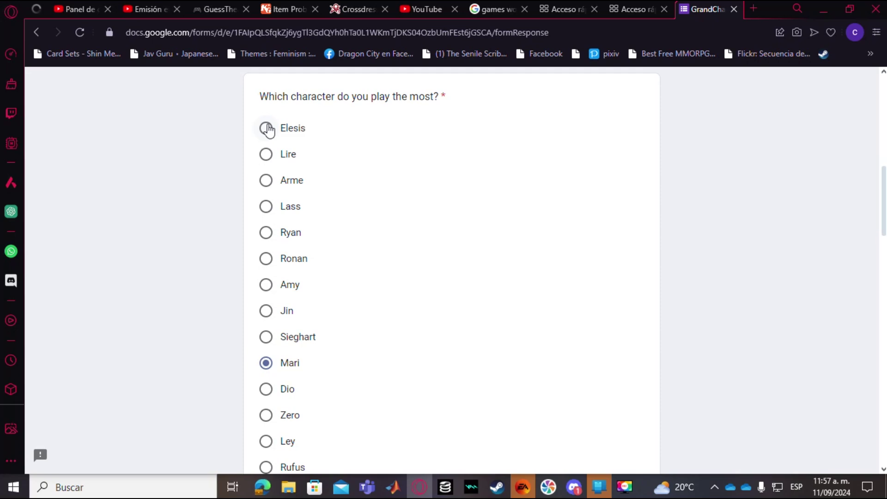
pyautogui.scroll(-7, 355, 291)
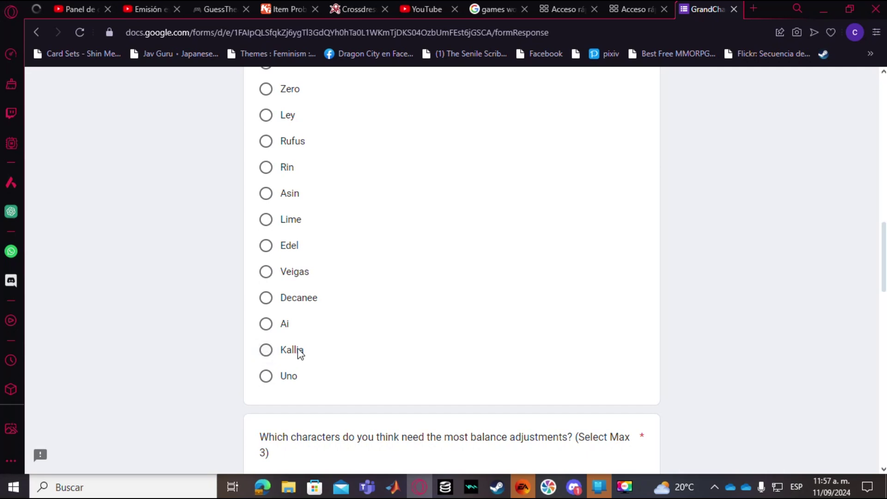
pyautogui.scroll(3, 286, 360)
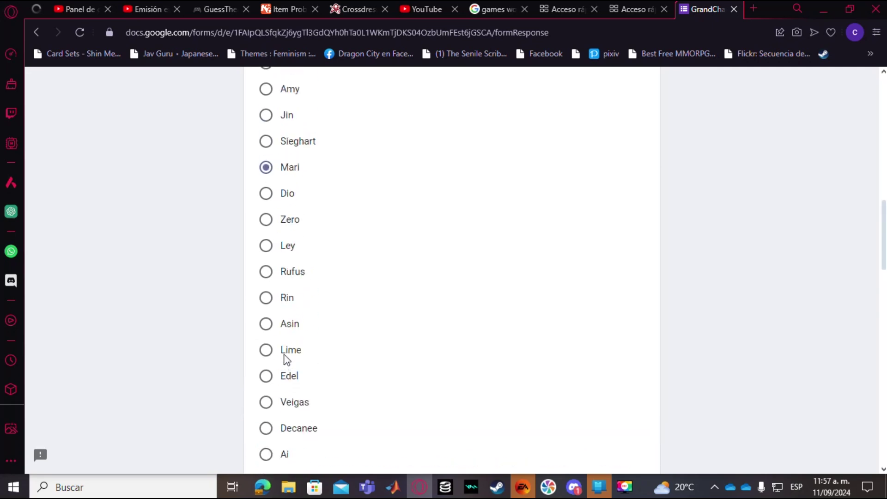
pyautogui.scroll(3, 287, 357)
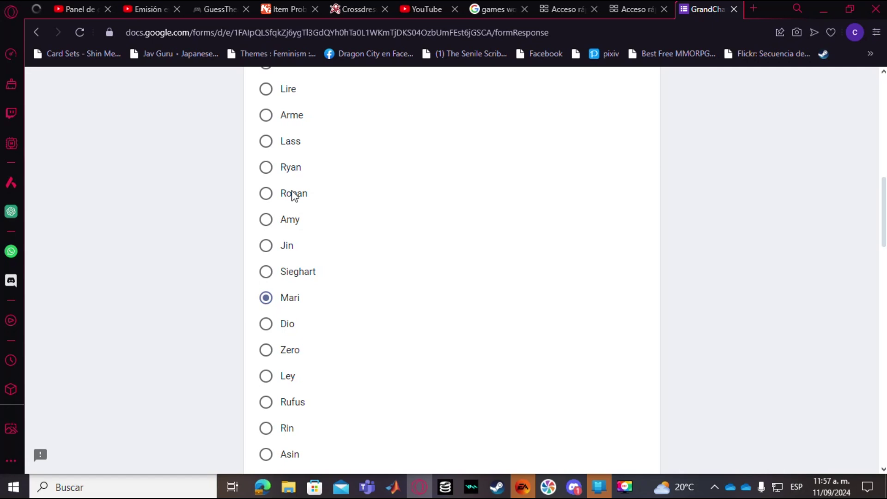
pyautogui.scroll(-5, 294, 195)
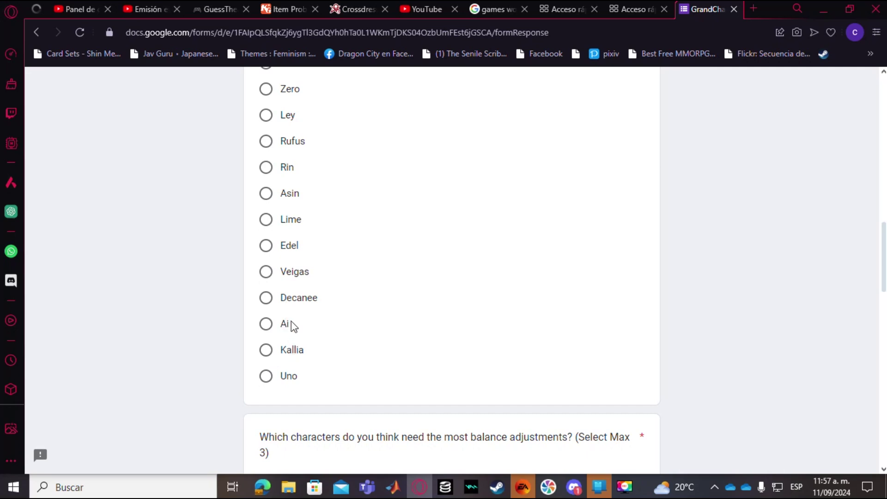
# - Mark Amy as a character that needs the most balance adjustments
pyautogui.scroll(-4, 293, 334)
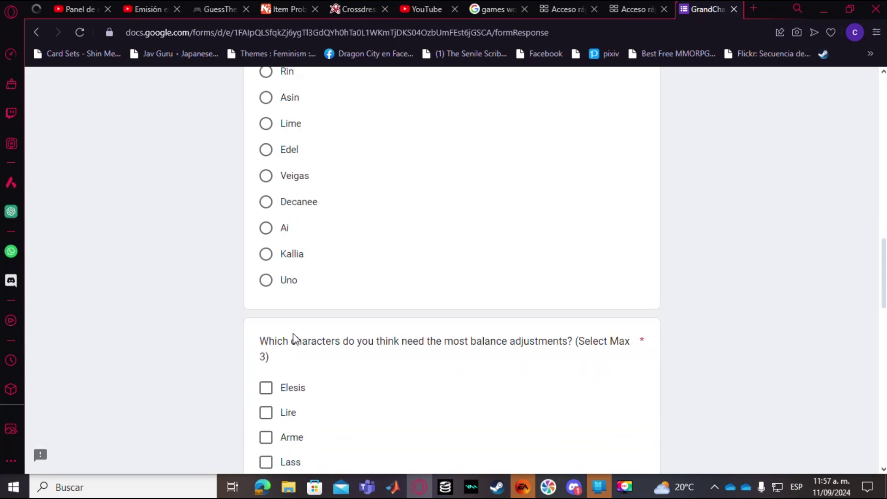
pyautogui.scroll(-3, 295, 338)
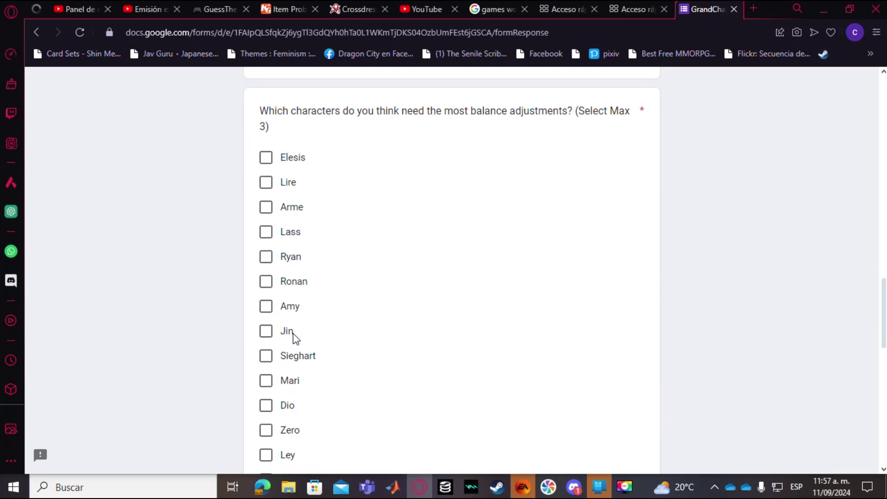
pyautogui.click(266, 306)
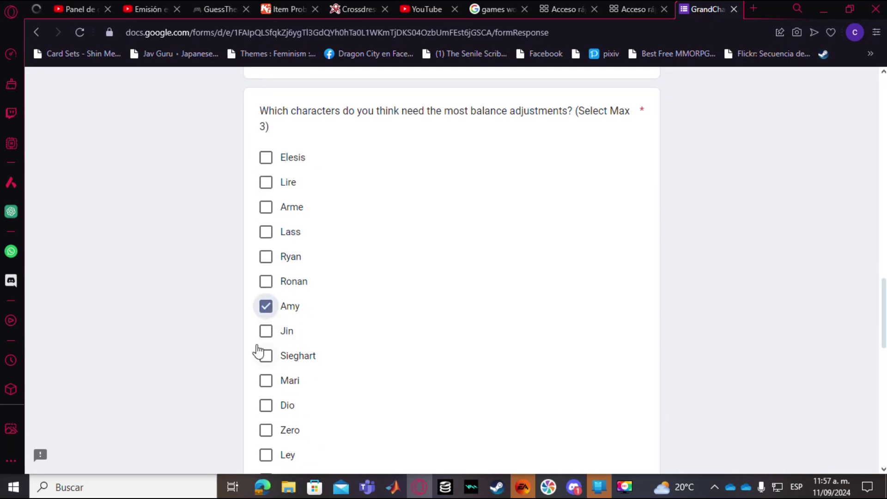
# - Add Zero to the characters that need the most balance adjustments
pyautogui.scroll(-3, 257, 349)
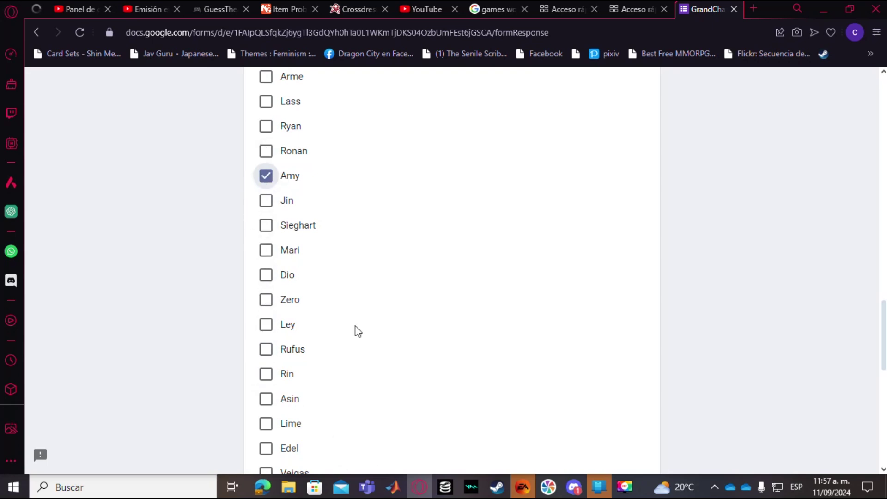
pyautogui.scroll(-2, 356, 331)
pyautogui.scroll(6, 357, 331)
pyautogui.scroll(-6, 370, 319)
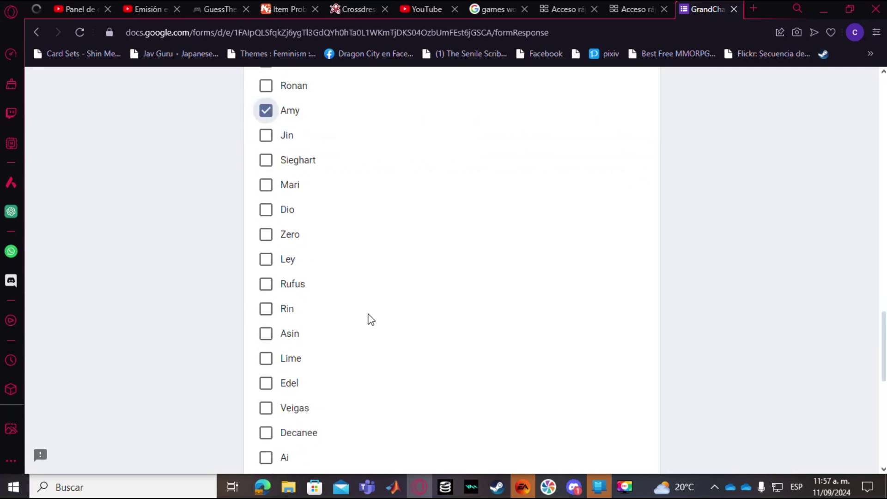
pyautogui.scroll(-4, 280, 353)
pyautogui.scroll(3, 280, 351)
pyautogui.click(266, 169)
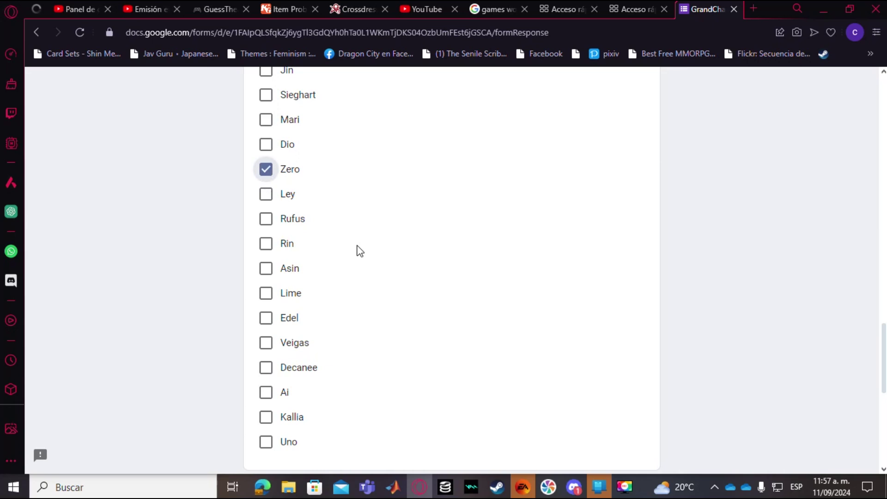
# - Examine the balance-adjustment character list for a possible third choice alongside Amy and Zero
pyautogui.scroll(6, 360, 251)
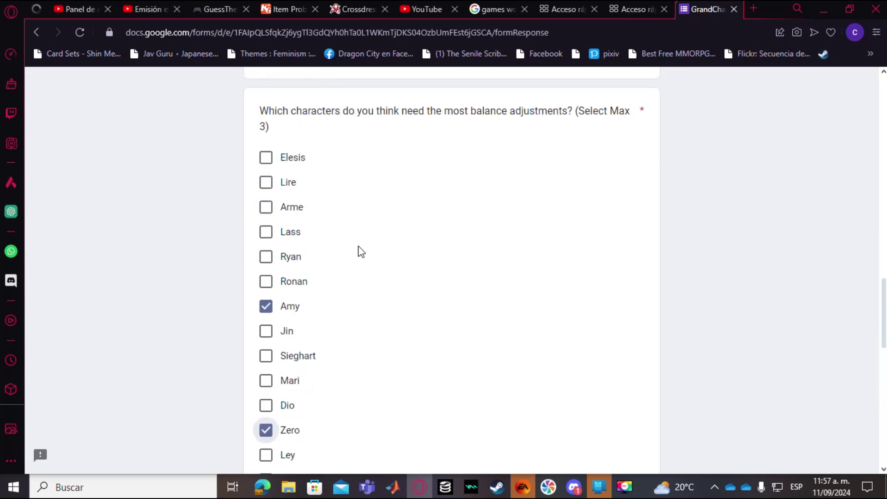
pyautogui.scroll(-3, 361, 251)
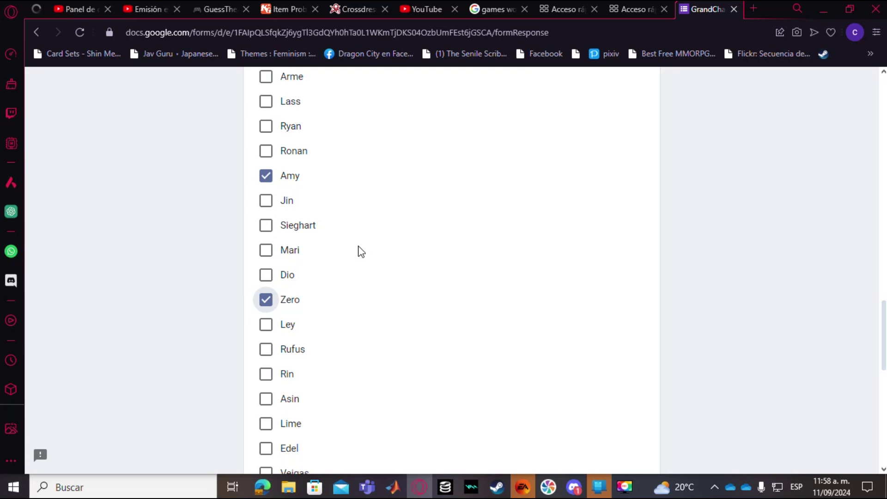
pyautogui.scroll(-7, 360, 251)
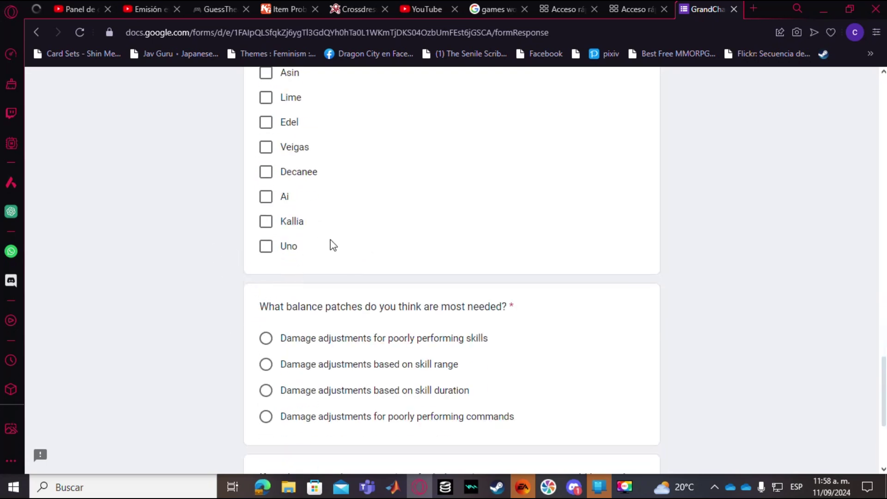
pyautogui.scroll(6, 396, 370)
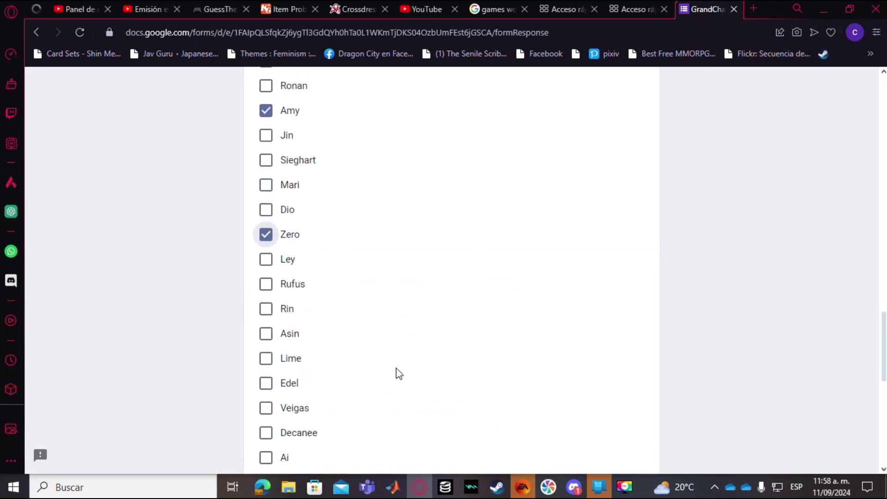
pyautogui.scroll(6, 396, 362)
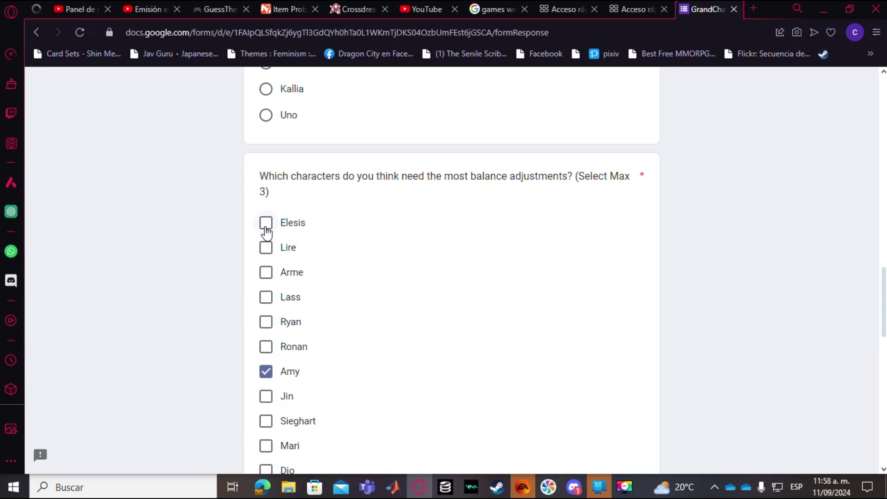
pyautogui.scroll(-5, 422, 363)
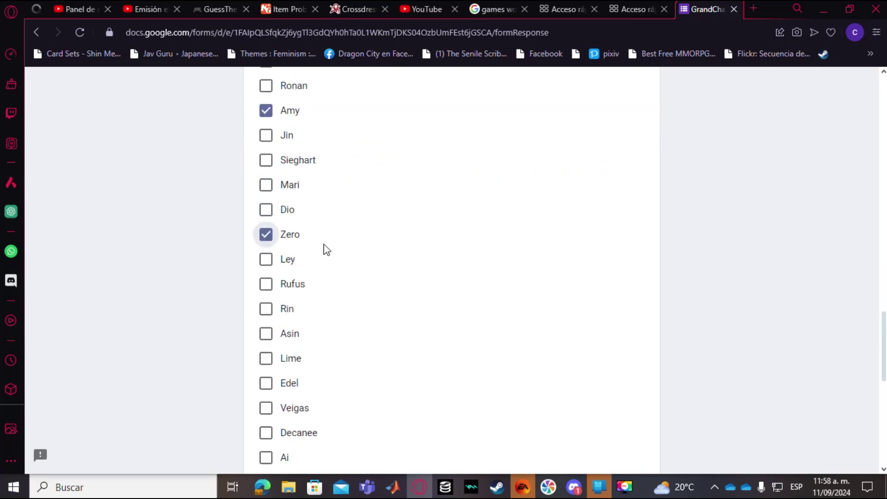
pyautogui.scroll(-4, 470, 294)
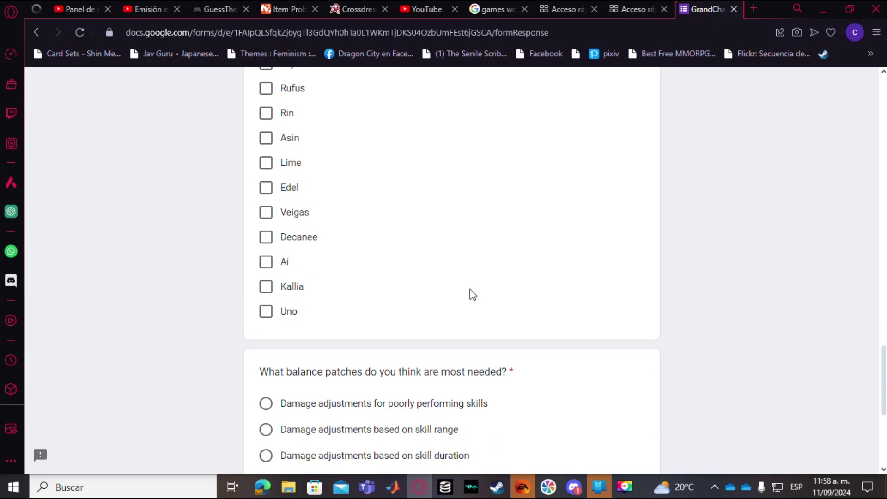
pyautogui.scroll(7, 473, 294)
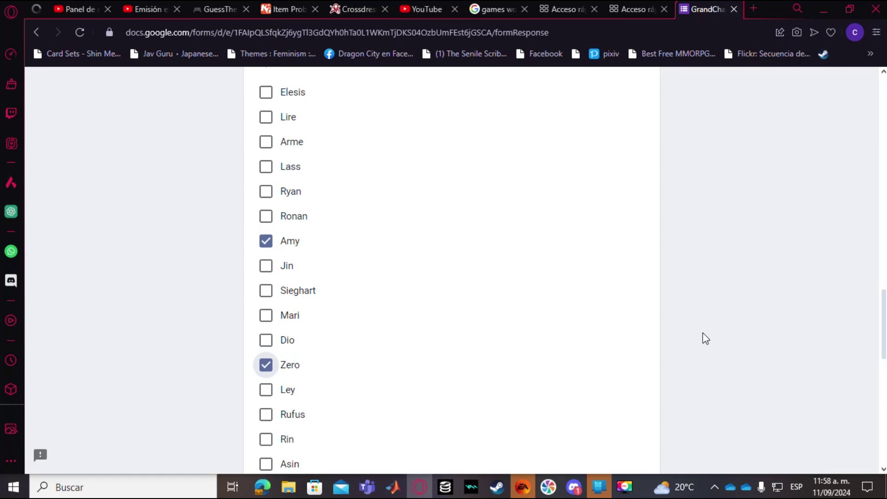
# - Choose "Damage adjustments based on skill duration" as the most needed balance patch
pyautogui.scroll(-10, 353, 297)
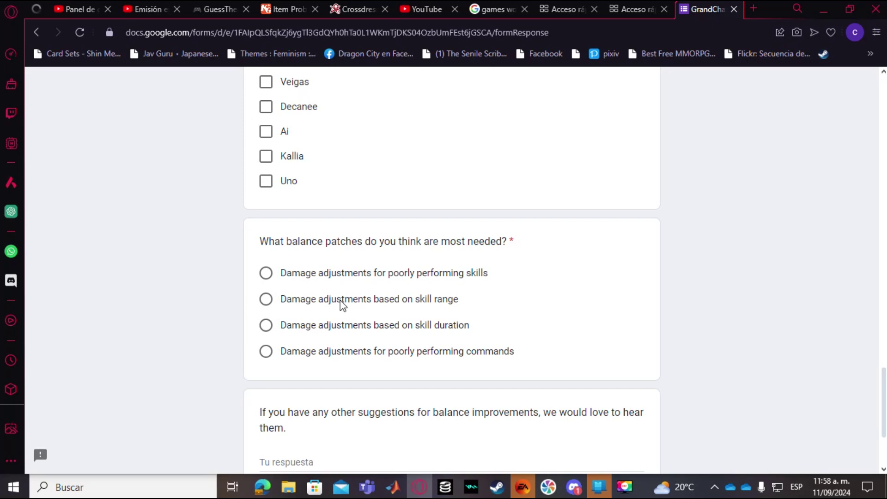
pyautogui.scroll(3, 362, 312)
pyautogui.scroll(-6, 362, 311)
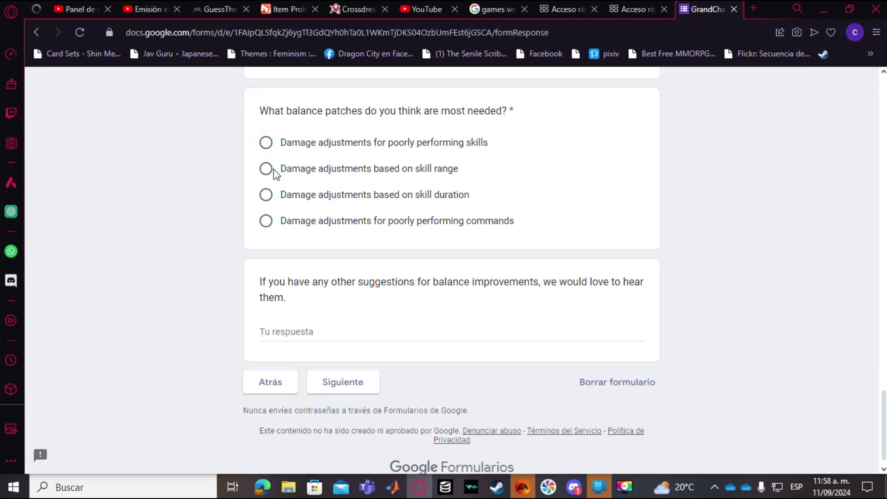
pyautogui.click(271, 200)
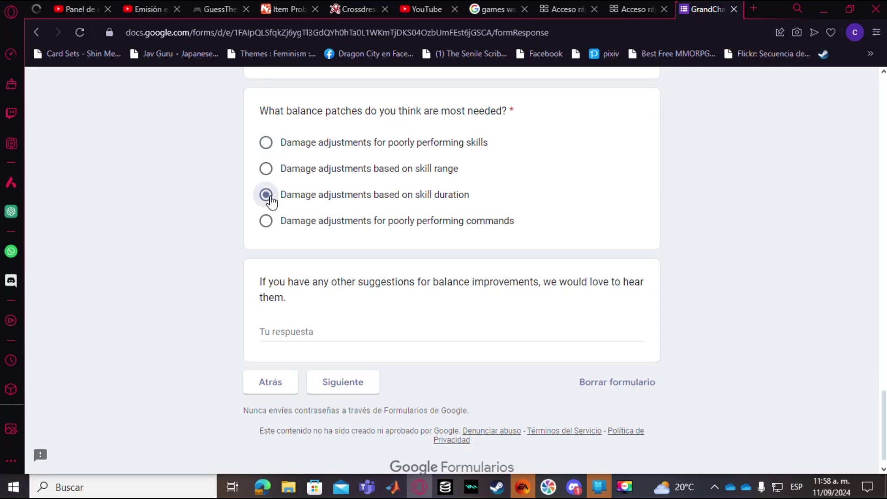
pyautogui.click(279, 225)
pyautogui.click(272, 201)
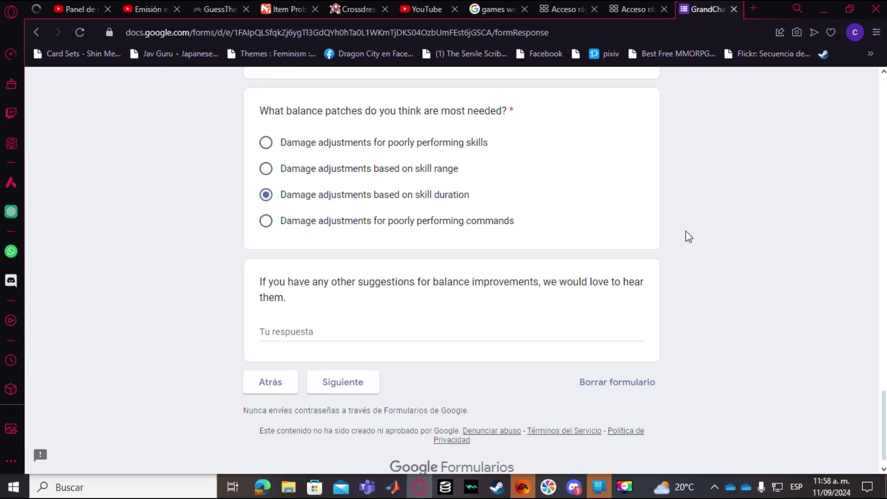
# - Enter the balance suggestion "The Cooldown of ap with the mp recovery pot makes them a lot weaker in dungeons"
pyautogui.click(392, 334)
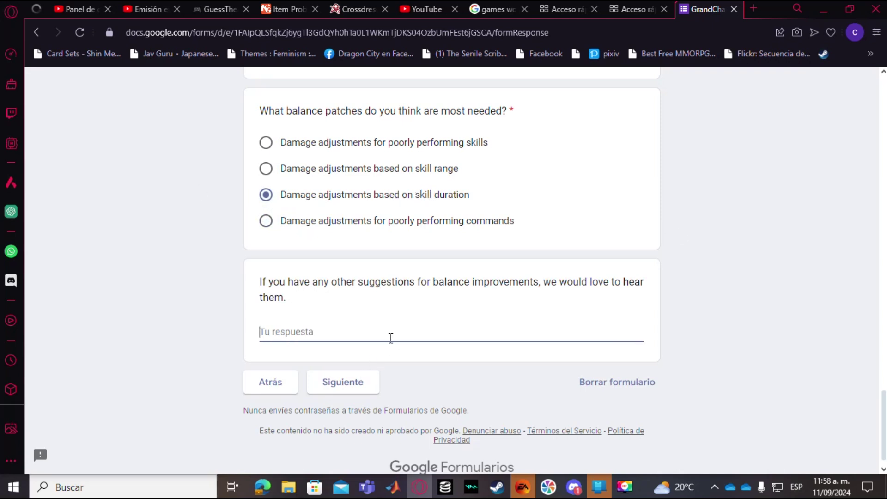
pyautogui.write('The Col')
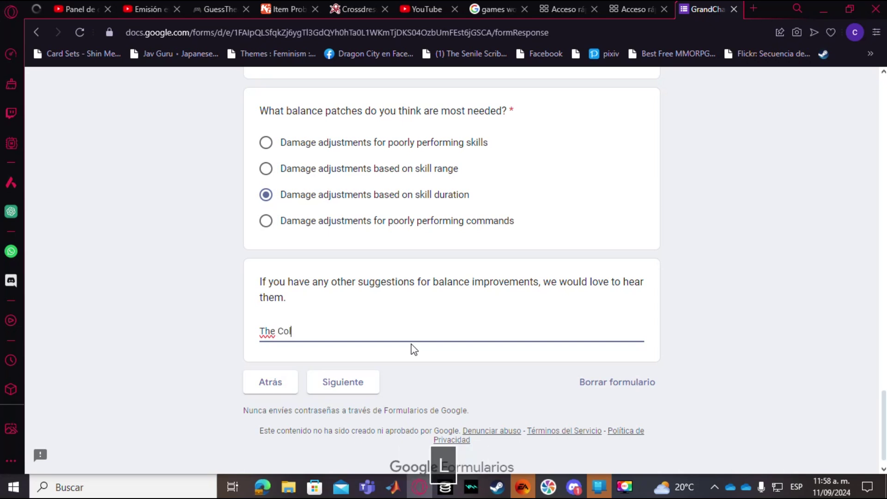
pyautogui.press('BackSpace')
pyautogui.write('oldown ')
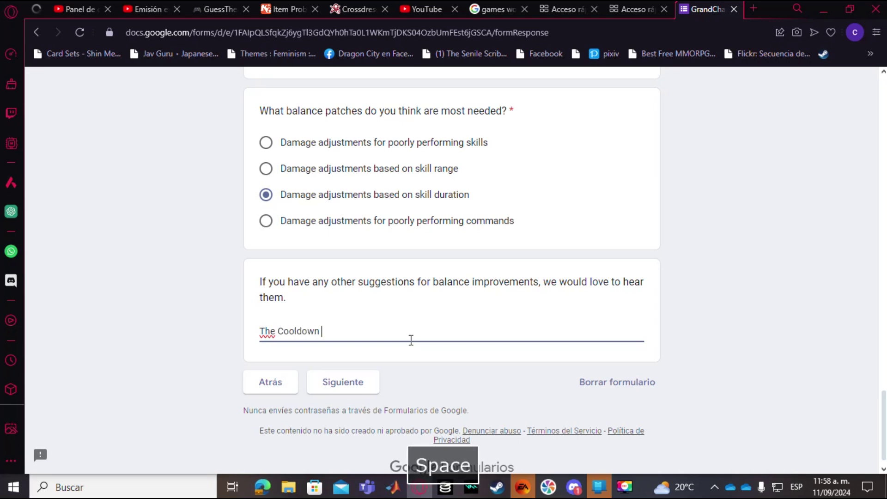
pyautogui.write('of ap with th')
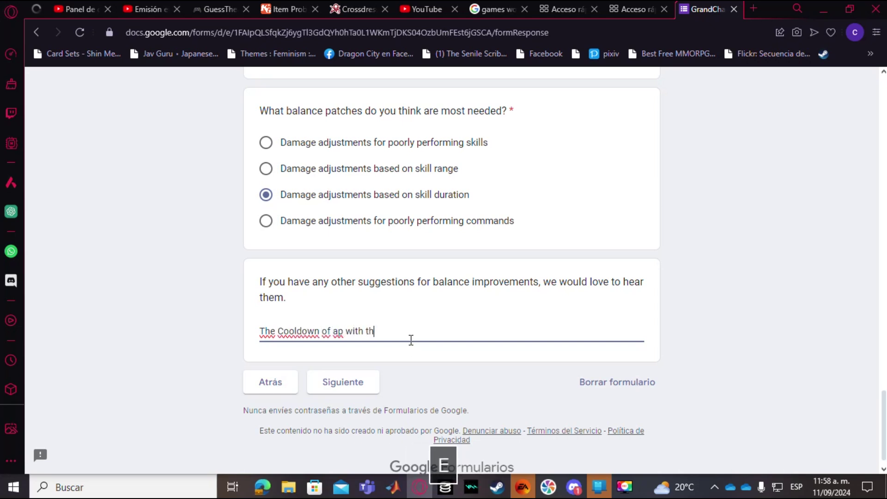
pyautogui.write('e mp reco')
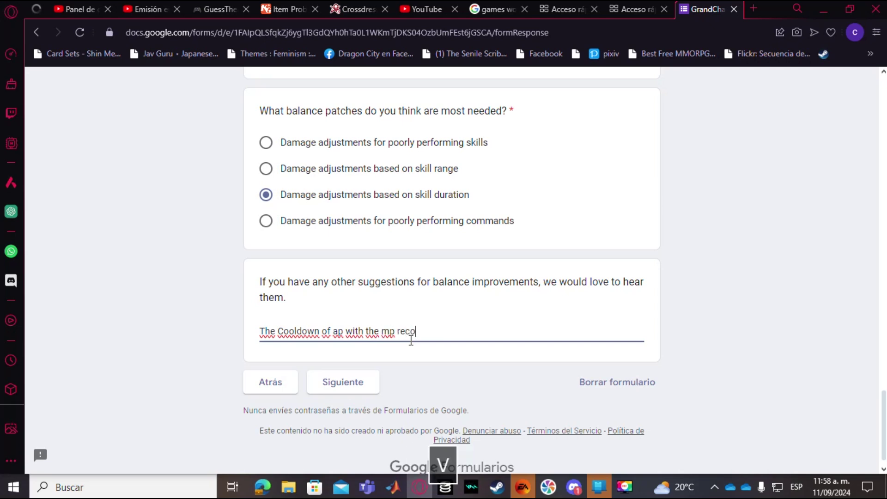
pyautogui.write('very pe')
pyautogui.press('BackSpace')
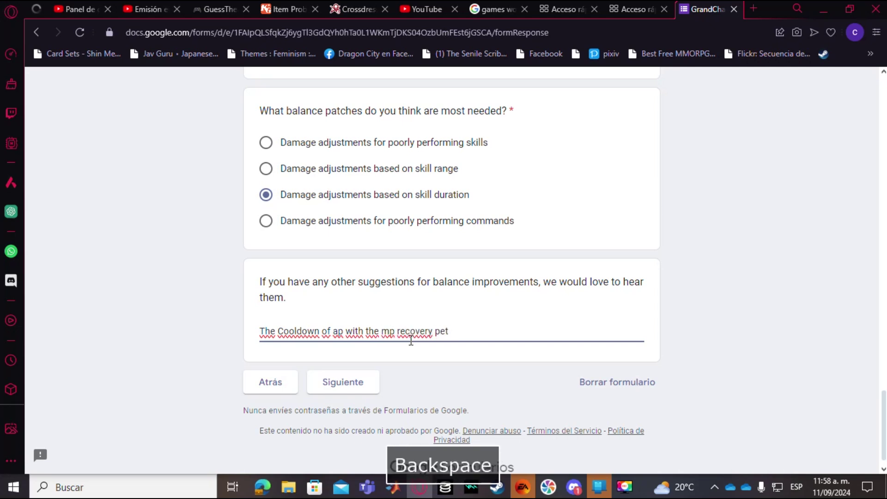
pyautogui.write('ot')
pyautogui.press('BackSpace')
pyautogui.write('and')
pyautogui.press('BackSpace')
pyautogui.press('BackSpace')
pyautogui.press('BackSpace')
pyautogui.write('makes them a lot ')
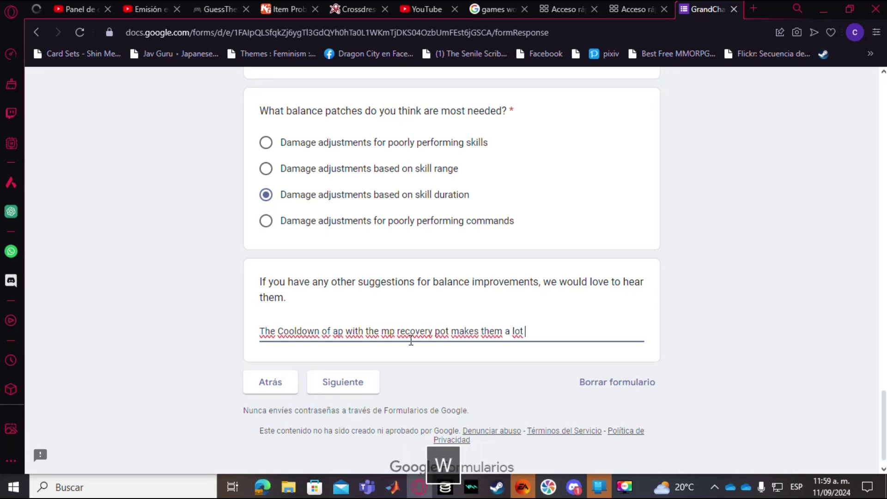
pyautogui.write('weaker in dungeons')
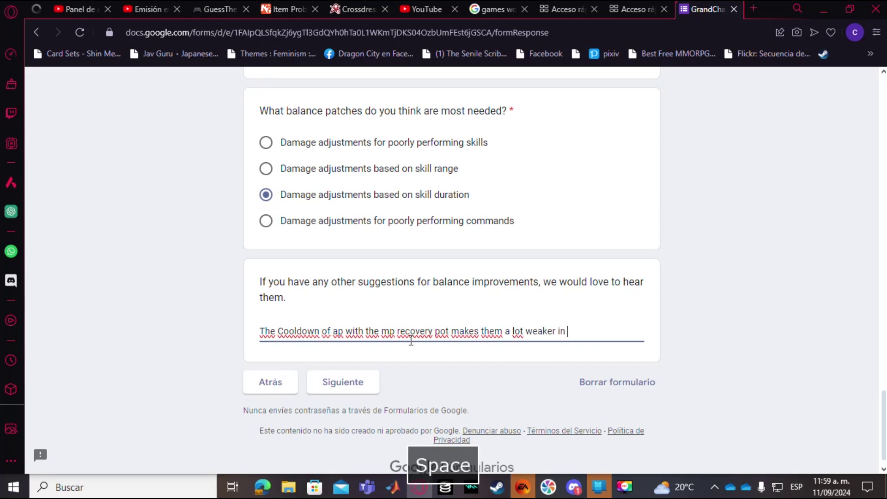
# - Change the ending of the suggestion's first sentence to "some dungeons."
pyautogui.press('BackSpace')
pyautogui.press('BackSpace')
pyautogui.press('BackSpace')
pyautogui.press('BackSpace')
pyautogui.press('BackSpace')
pyautogui.press('BackSpace')
pyautogui.press('BackSpace')
pyautogui.press('BackSpace')
pyautogui.press('BackSpace')
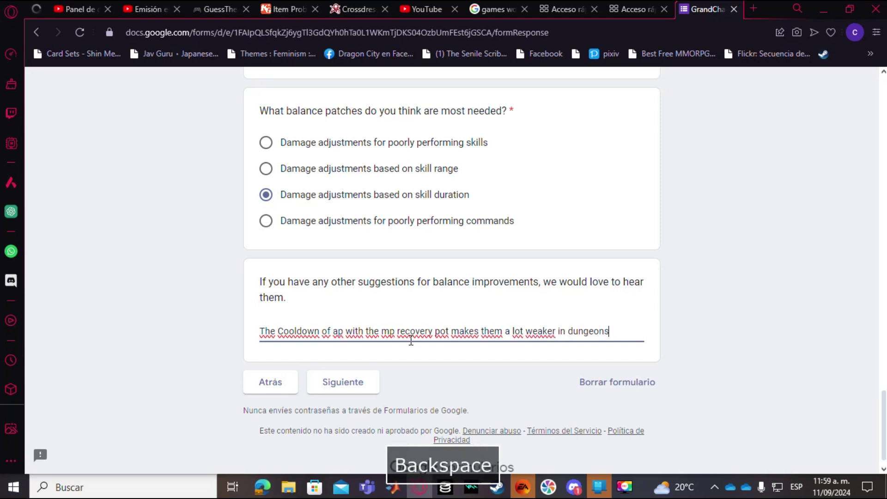
pyautogui.write('some dungeons.')
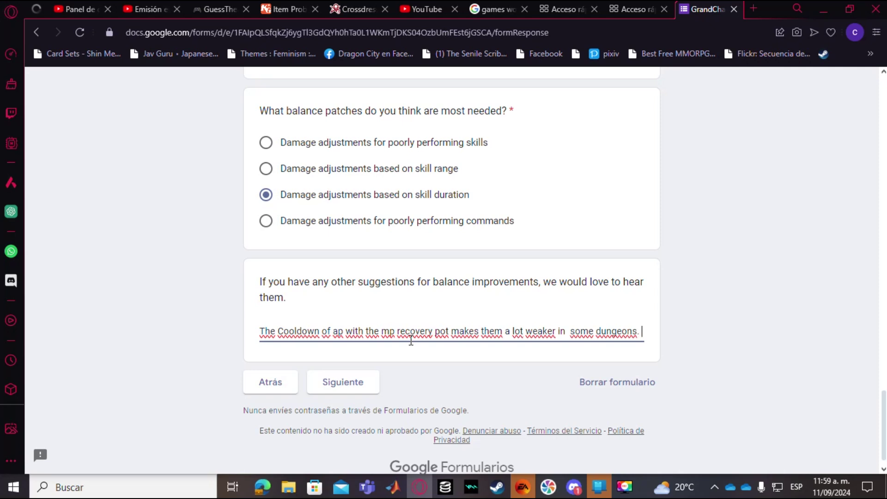
# - Add "The fact that non ap chars can spam abilities with pot usage make them a lot stronger." to the balance suggestion
pyautogui.write('T')
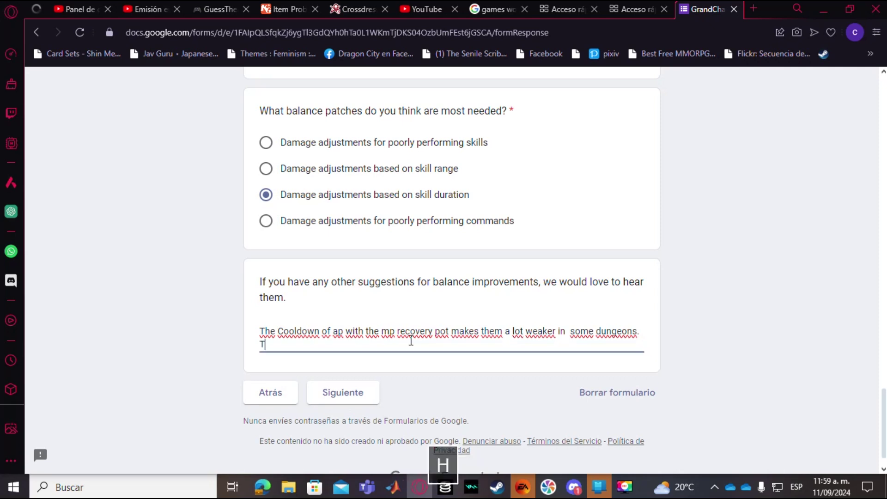
pyautogui.write('he fact that ')
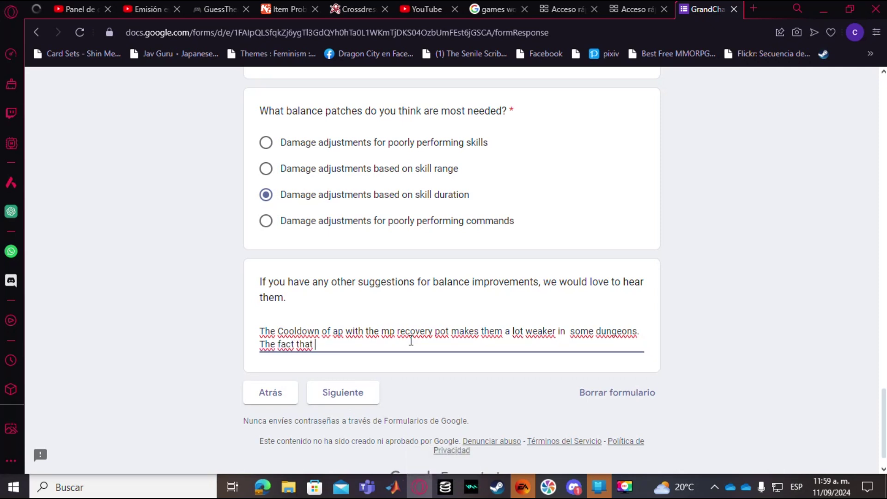
pyautogui.write('non ')
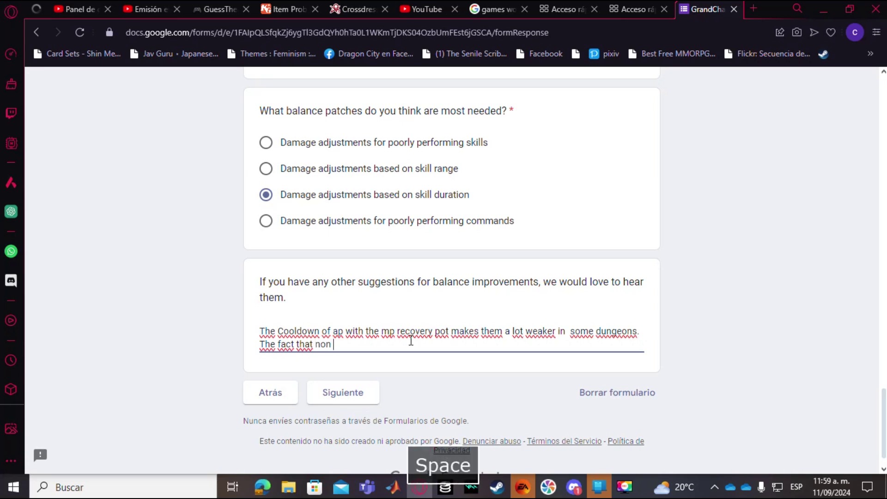
pyautogui.write('ap chars can s')
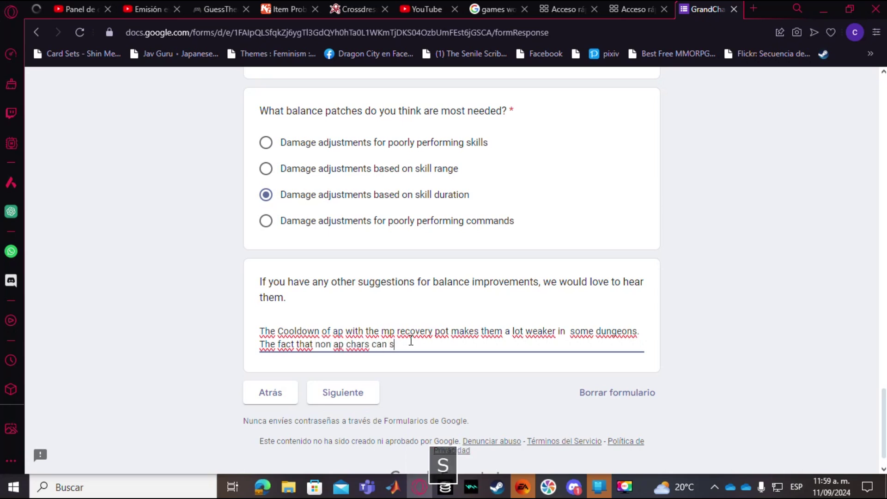
pyautogui.write('pam abi')
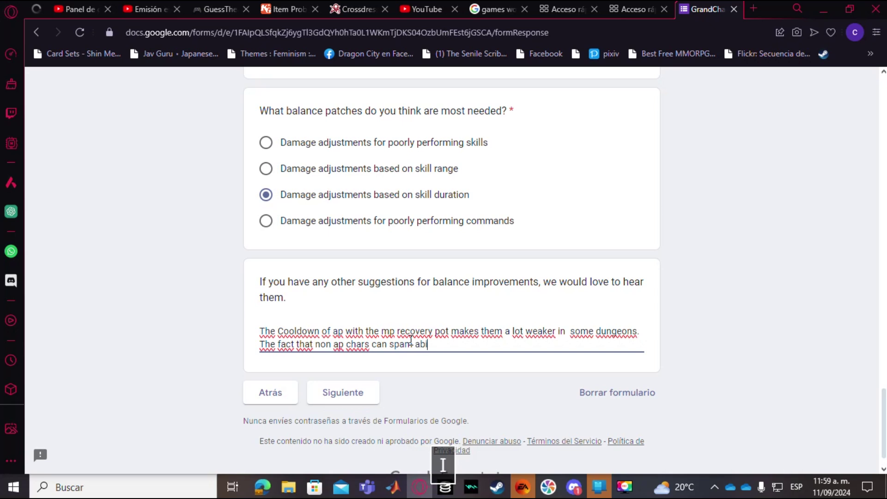
pyautogui.write('lities with')
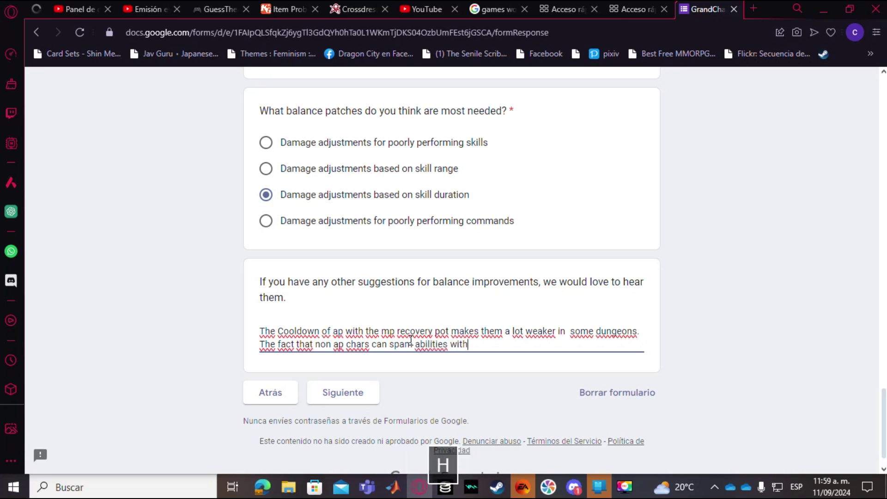
pyautogui.write(' pot ')
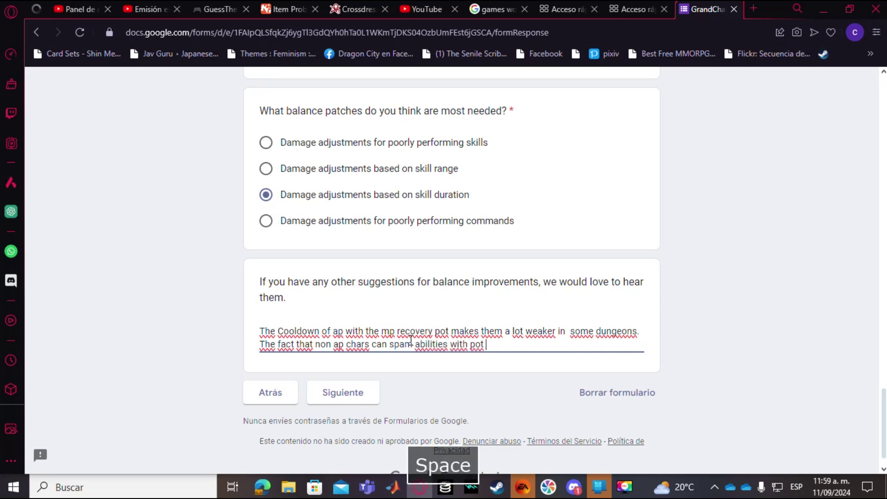
pyautogui.write('usage ma')
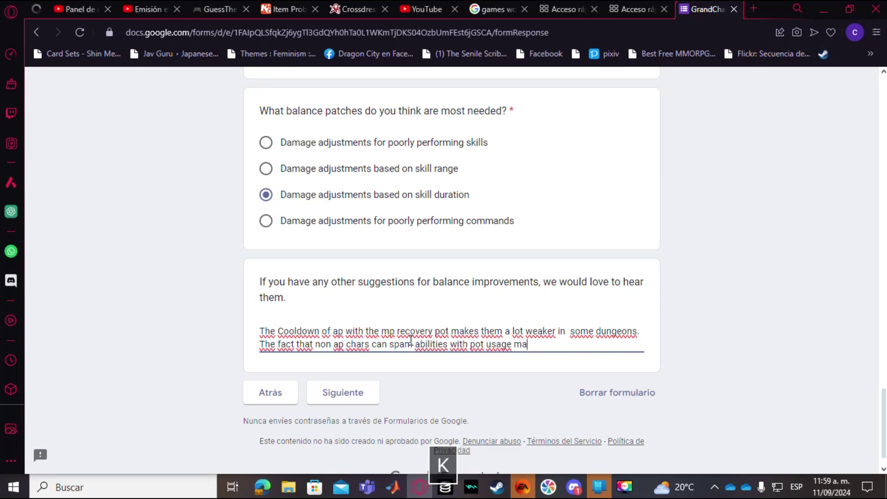
pyautogui.write('ke them a lot stron')
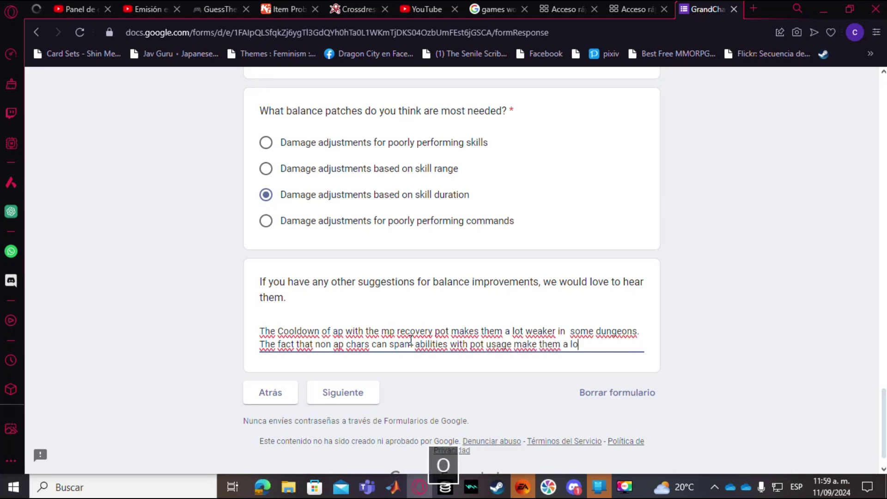
# - Start a third sentence in the balance suggestion with "Also Amy 4 job"
pyautogui.write('Also Amy')
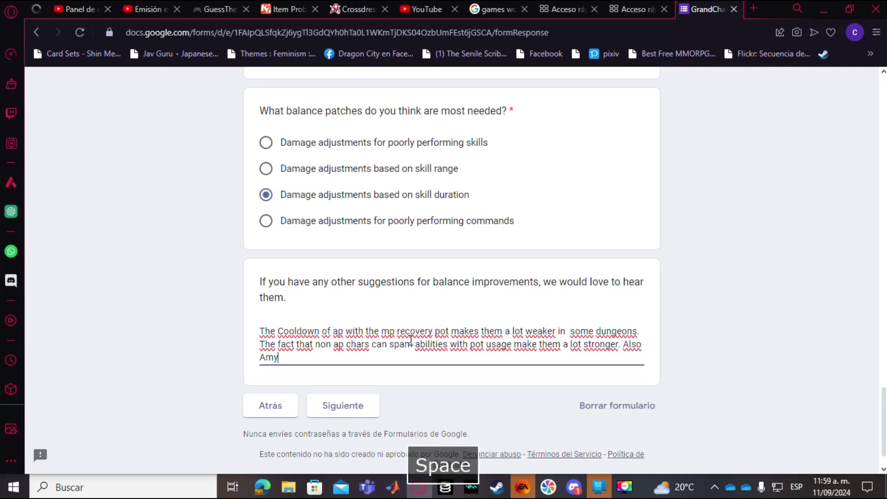
pyautogui.press('BackSpace')
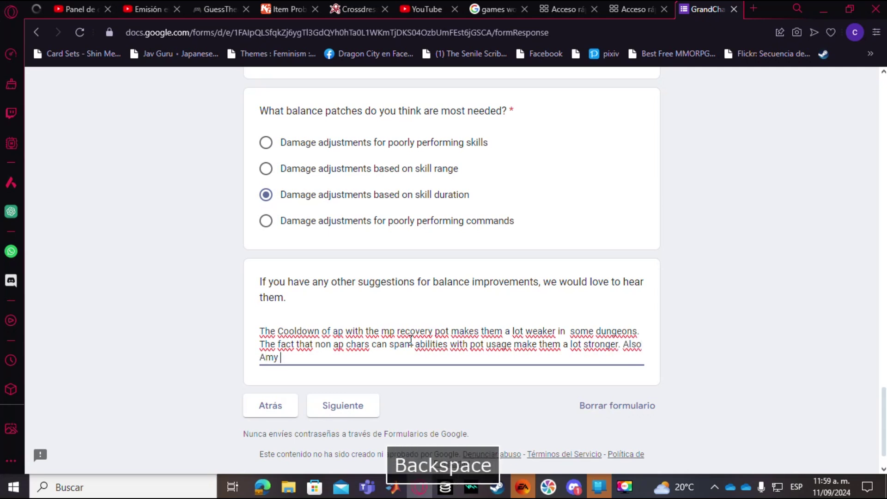
pyautogui.write('have too much')
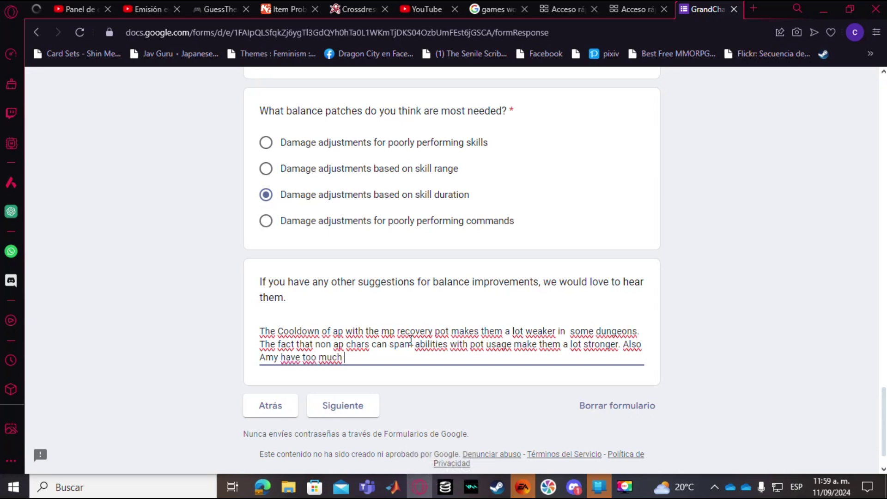
pyautogui.press('BackSpace')
pyautogui.press('BackSpace')
pyautogui.press('BackSpace')
pyautogui.press('BackSpace')
pyautogui.press('BackSpace')
pyautogui.press('BackSpace')
pyautogui.press('BackSpace')
pyautogui.press('BackSpace')
pyautogui.press('BackSpace')
pyautogui.press('BackSpace')
pyautogui.press('BackSpace')
pyautogui.press('BackSpace')
pyautogui.press('BackSpace')
pyautogui.press('BackSpace')
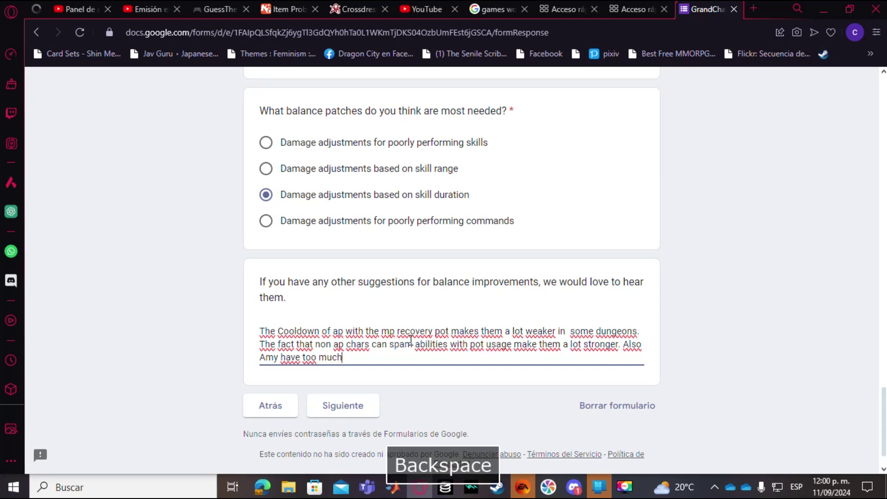
pyautogui.write('4 job')
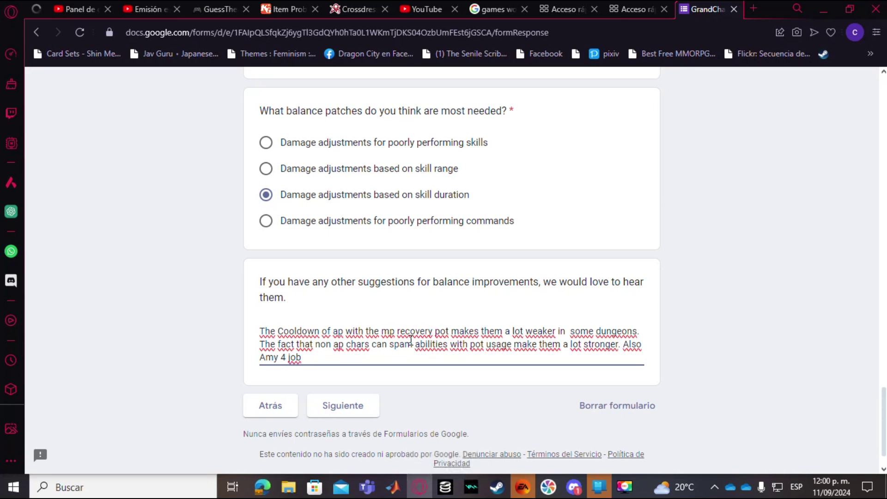
pyautogui.write('have long ')
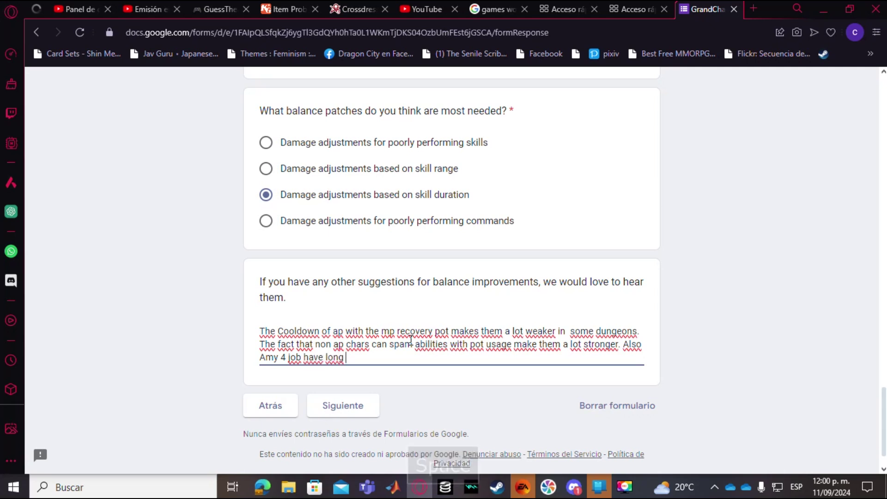
pyautogui.write('time ex')
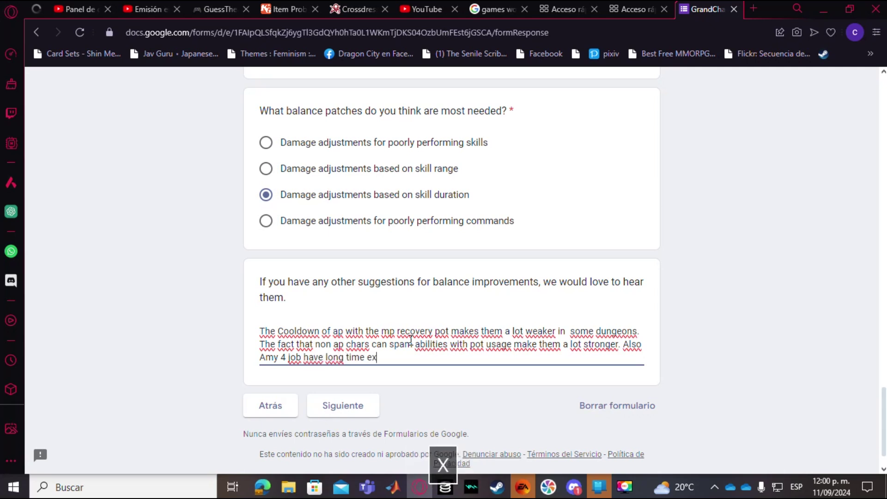
pyautogui.press('BackSpace')
pyautogui.press('BackSpace')
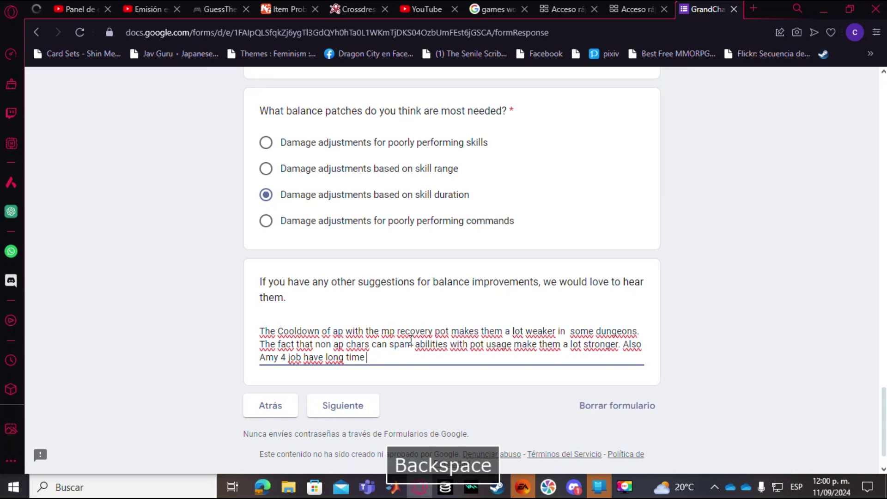
pyautogui.press('BackSpace')
pyautogui.press('BackSpace')
pyautogui.press('BackSpace')
pyautogui.press('BackSpace')
pyautogui.press('BackSpace')
pyautogui.press('BackSpace')
pyautogui.press('BackSpace')
pyautogui.press('BackSpace')
pyautogui.press('BackSpace')
pyautogui.press('BackSpace')
pyautogui.press('BackSpace')
pyautogui.press('BackSpace')
pyautogui.press('BackSpace')
pyautogui.press('BackSpace')
pyautogui.press('BackSpace')
# - Complete the Amy sentence with "takes too long in do damage so in solo dungeons she do a lot less than other chars."
pyautogui.write('takes too long in do')
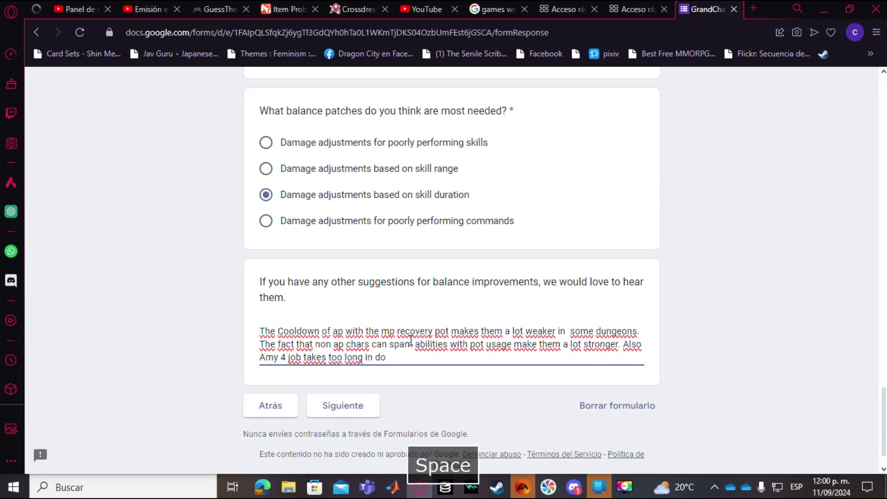
pyautogui.write(' damage so in')
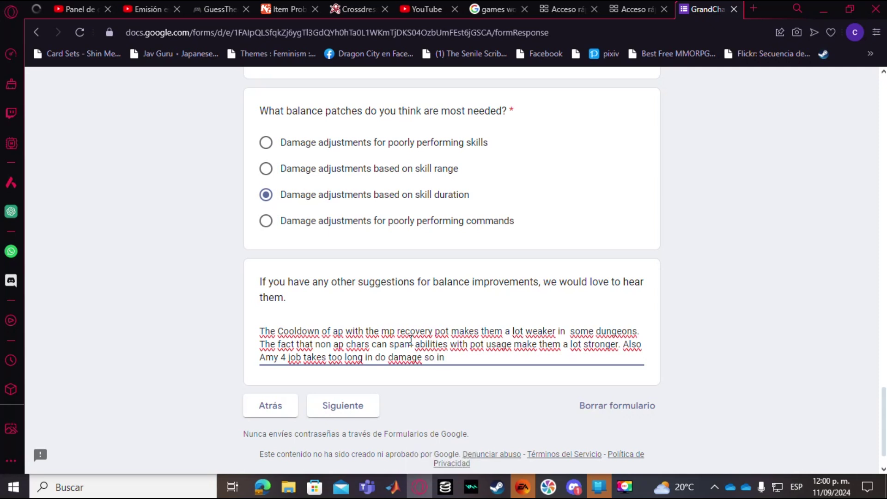
pyautogui.press('BackSpace')
pyautogui.press('BackSpace')
pyautogui.press('BackSpace')
pyautogui.write('out')
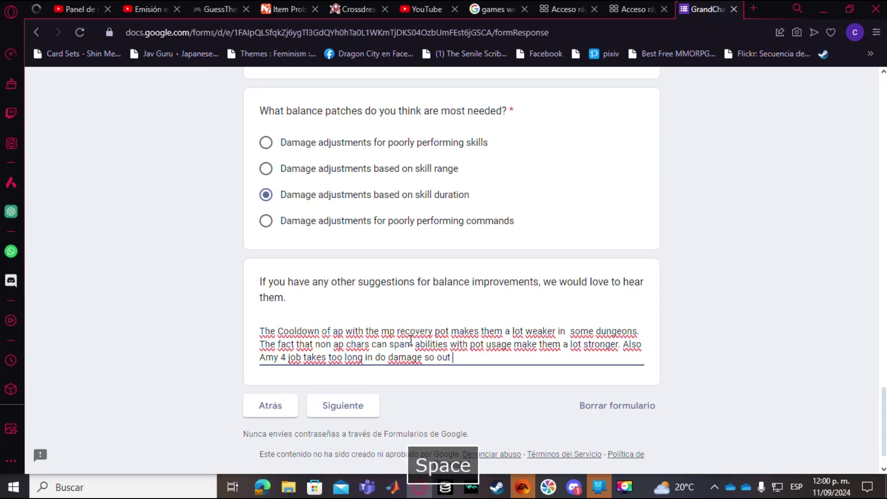
pyautogui.press('BackSpace')
pyautogui.press('BackSpace')
pyautogui.press('BackSpace')
pyautogui.press('BackSpace')
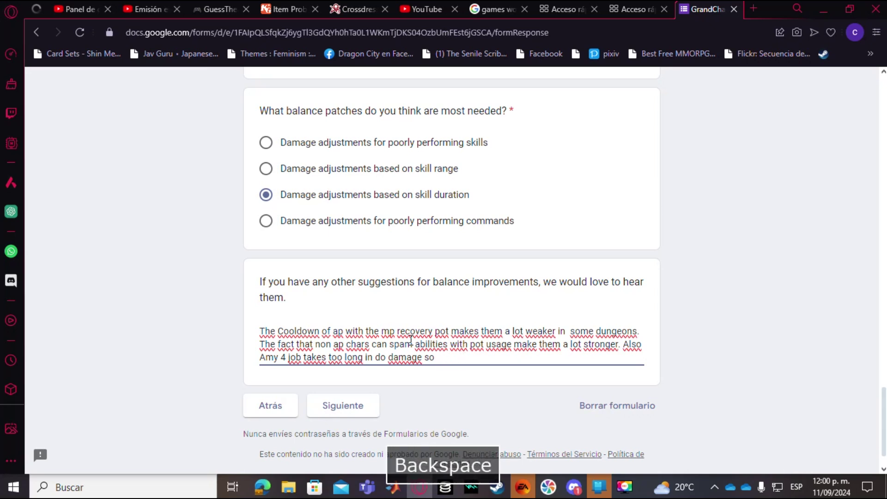
pyautogui.write('in solo dungeons she do a lot less than other chars.')
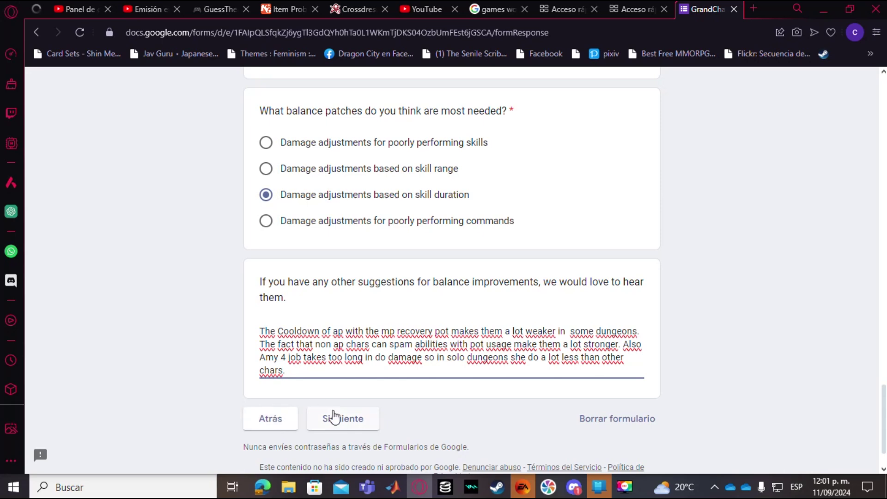
# - Check the balance answers and proceed to the next section of the survey
pyautogui.scroll(2, 330, 351)
pyautogui.scroll(6, 330, 351)
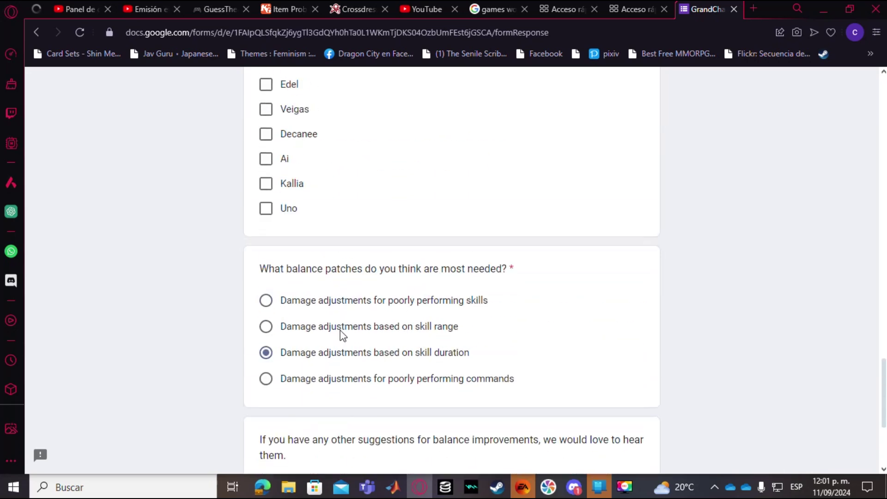
pyautogui.scroll(5, 469, 231)
pyautogui.scroll(-1, 469, 231)
pyautogui.scroll(-12, 469, 231)
pyautogui.click(365, 361)
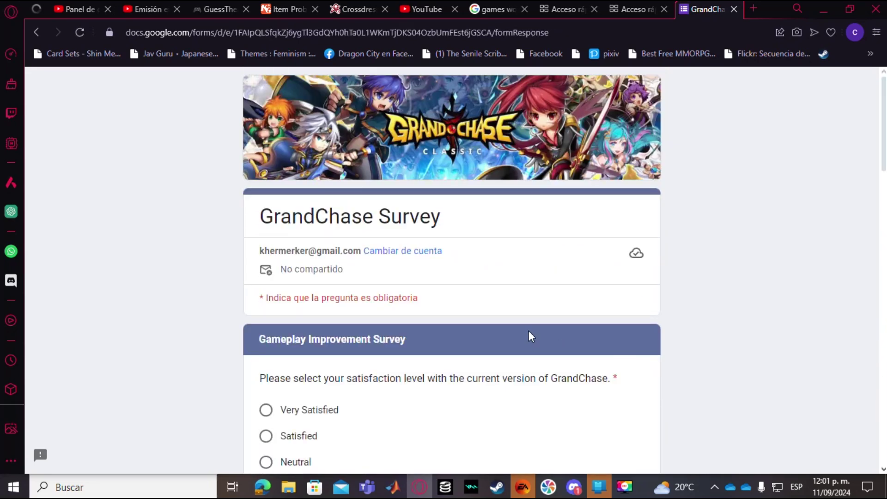
# - Rate the current version of GrandChase as "Satisfied" and mark "Nostalgic Game Elements" as a most satisfying aspect
pyautogui.scroll(-5, 529, 331)
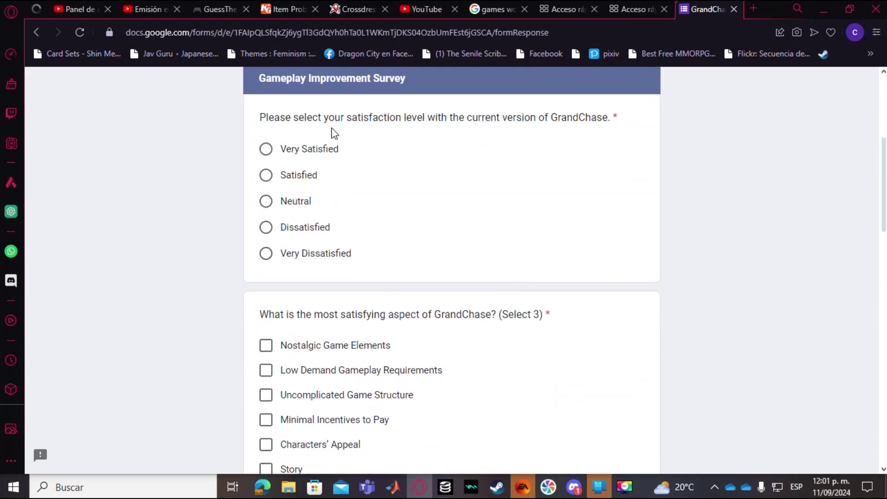
pyautogui.click(265, 175)
pyautogui.scroll(-4, 380, 242)
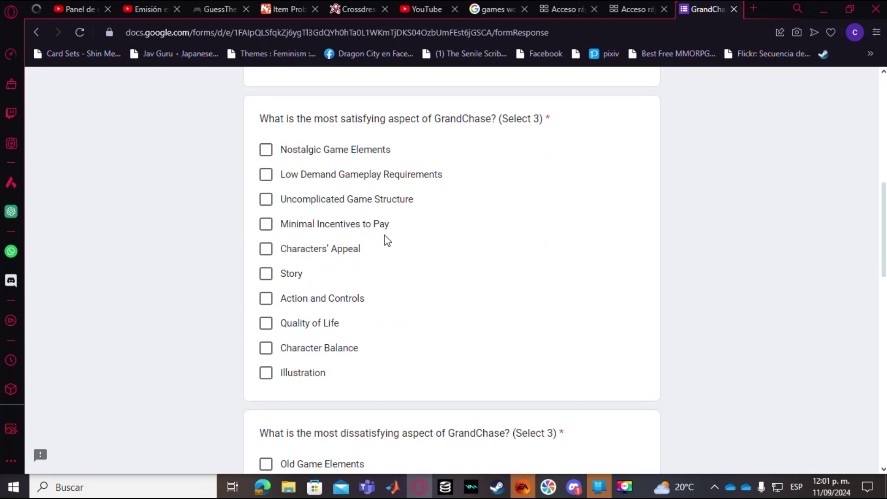
pyautogui.click(253, 150)
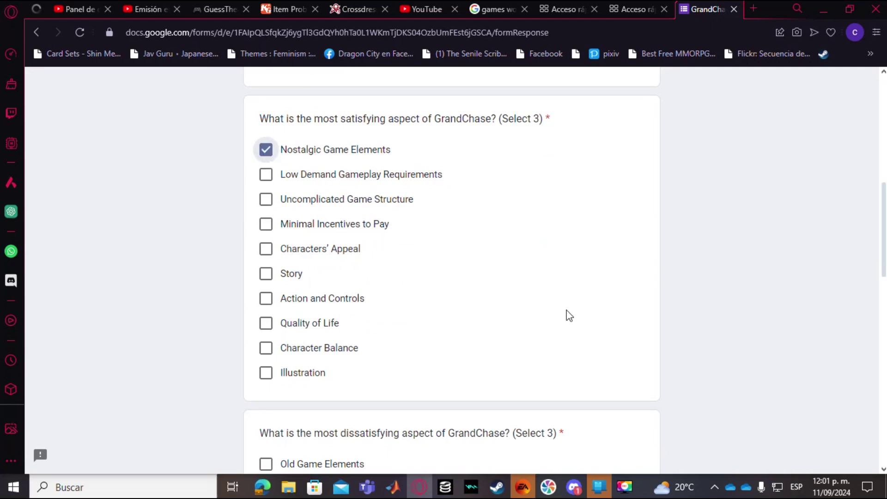